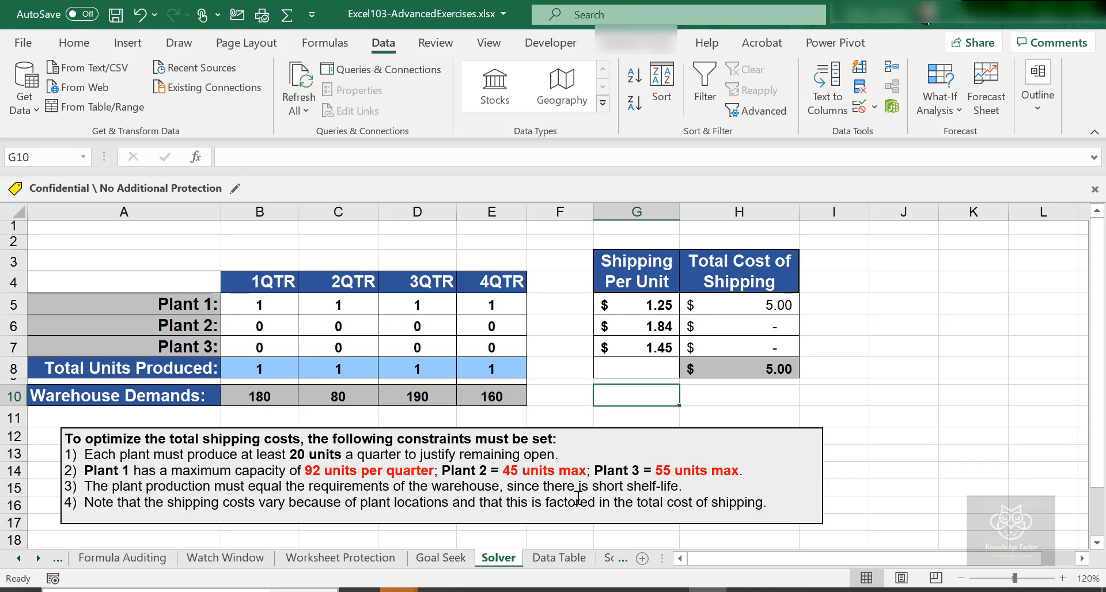
# Step: Review the mortgage amount and interest rate inputs on the Goal Seek worksheet
pyautogui.click(438, 557)
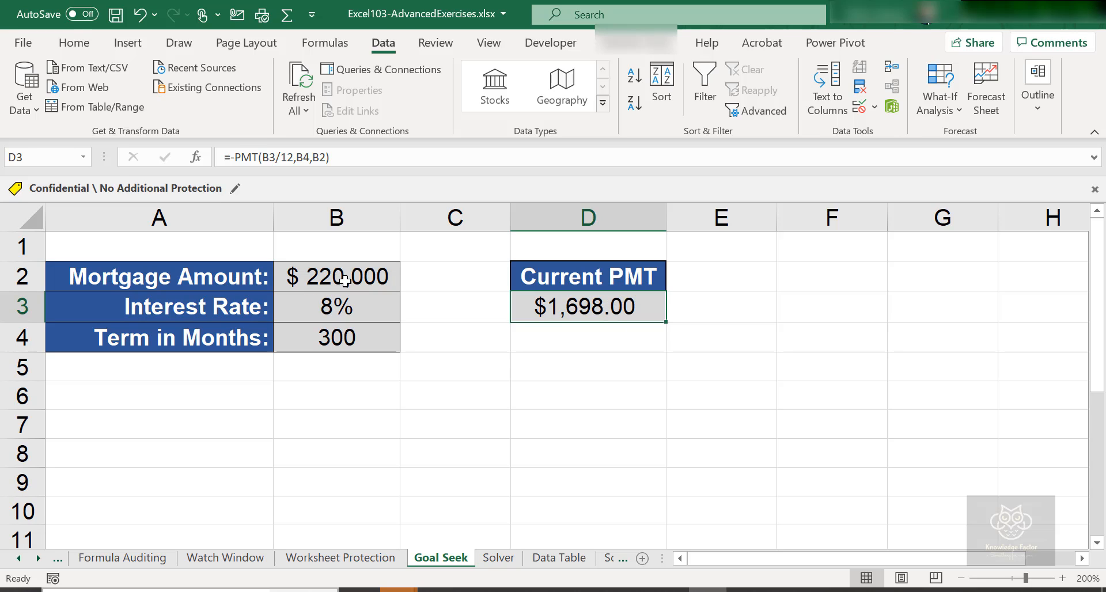
pyautogui.click(344, 280)
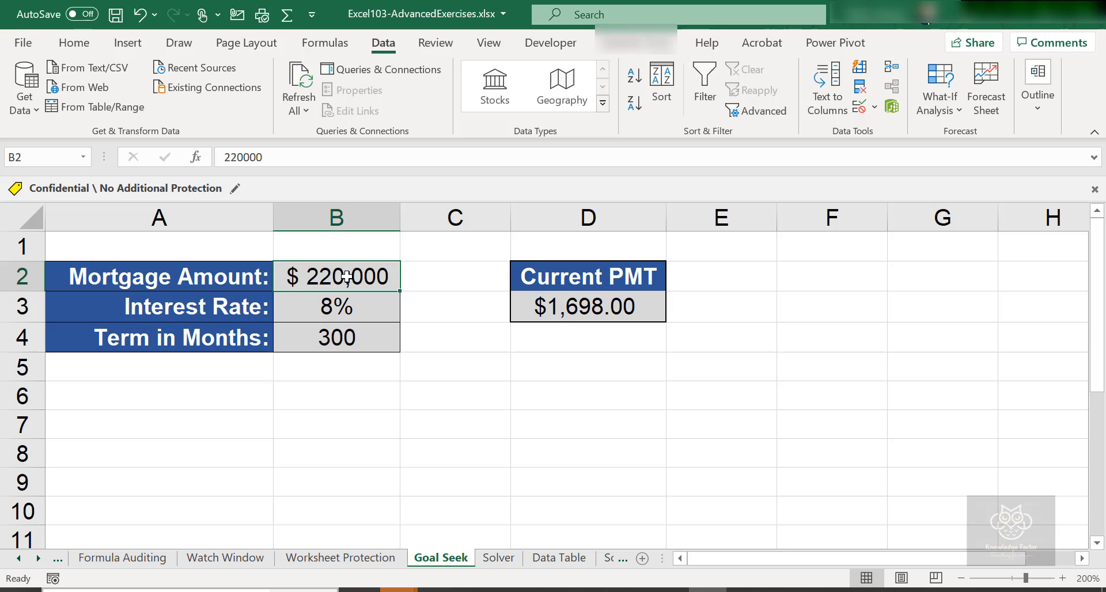
pyautogui.click(327, 320)
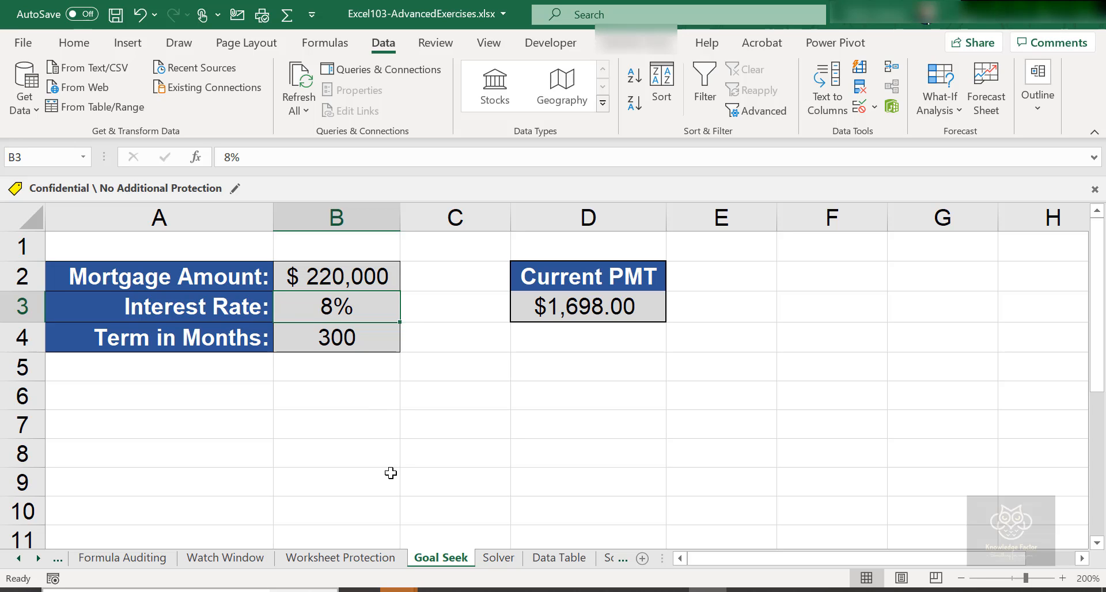
# Step: On the Solver worksheet, examine the total shipping cost formula in H8 and the plant capacity and warehouse demand constraints in the text box
pyautogui.click(498, 557)
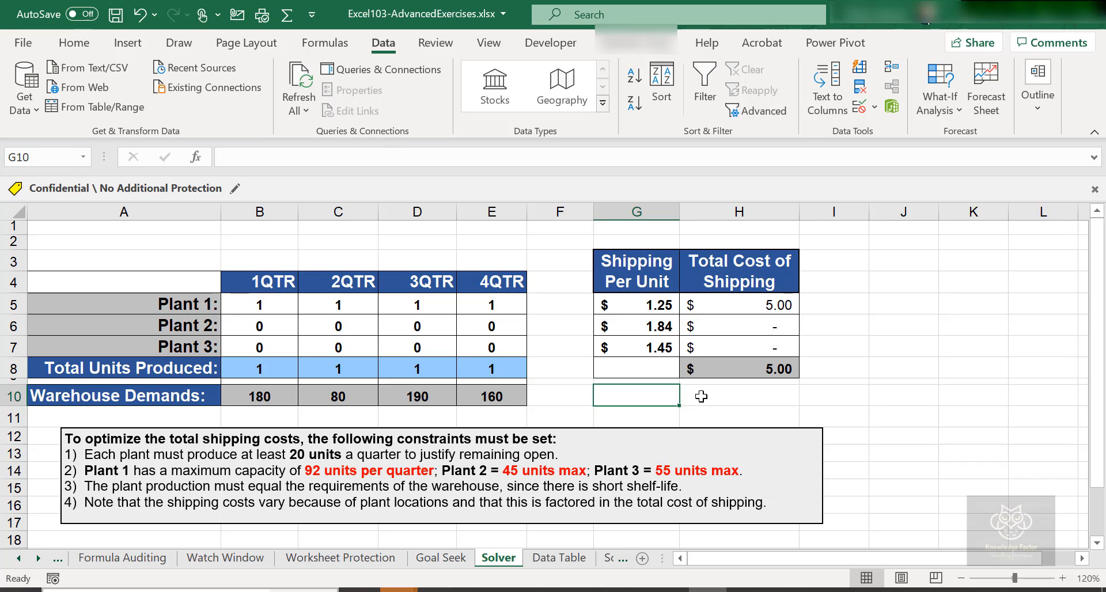
pyautogui.click(724, 373)
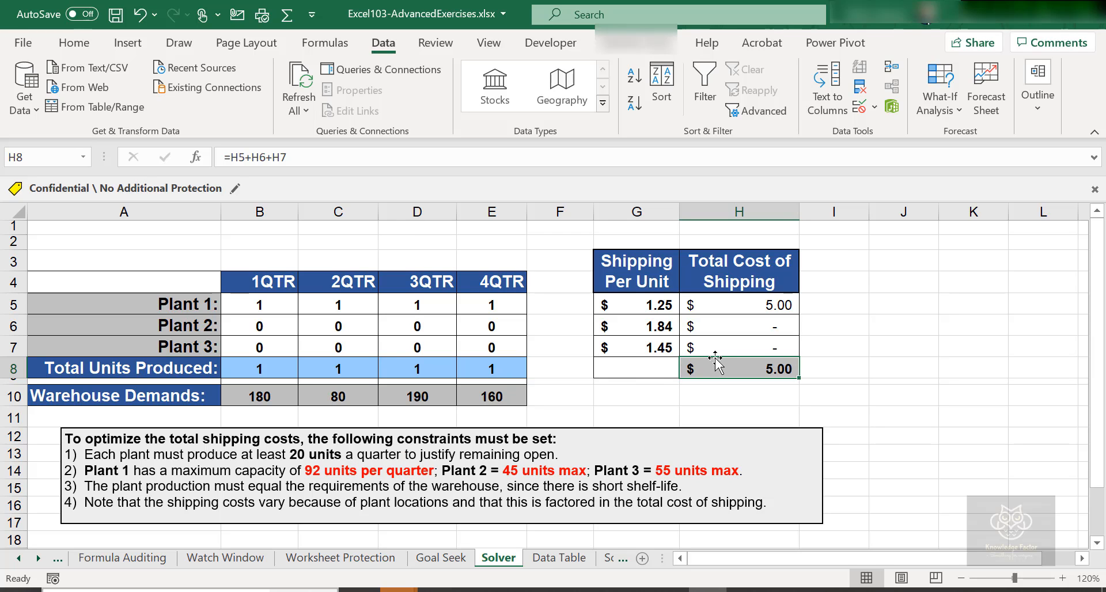
pyautogui.click(245, 484)
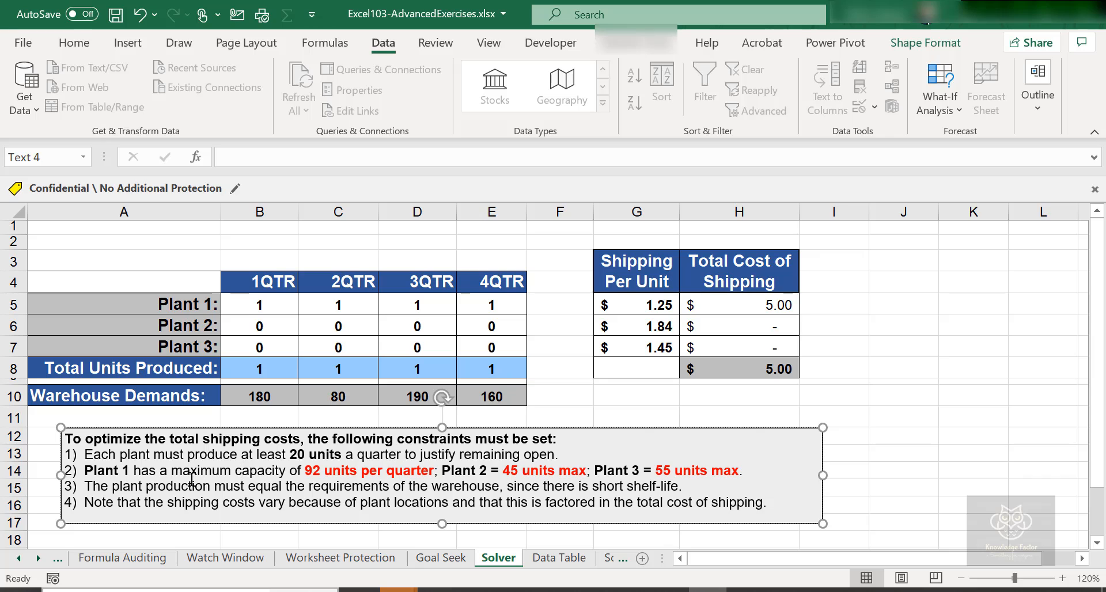
pyautogui.moveTo(124, 469); pyautogui.dragTo(344, 474)
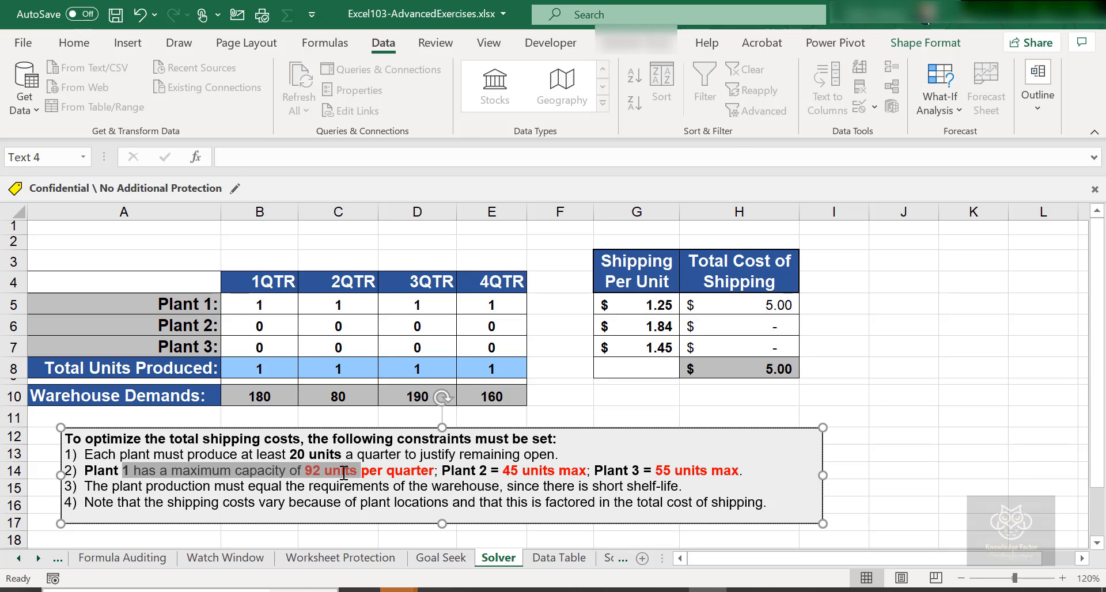
pyautogui.moveTo(344, 474); pyautogui.dragTo(455, 476)
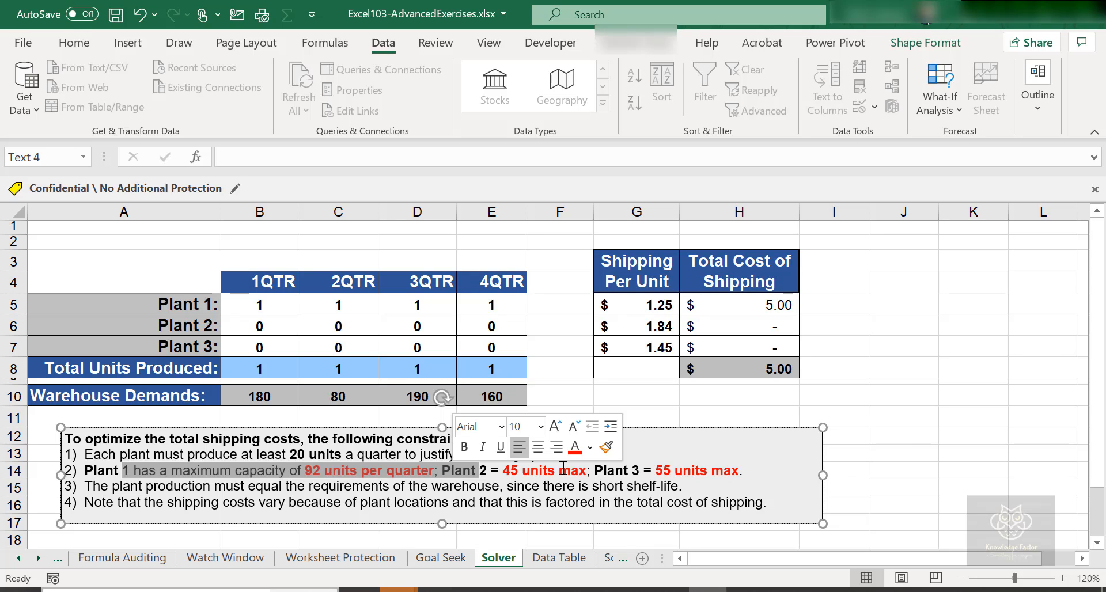
pyautogui.moveTo(85, 487); pyautogui.dragTo(474, 481)
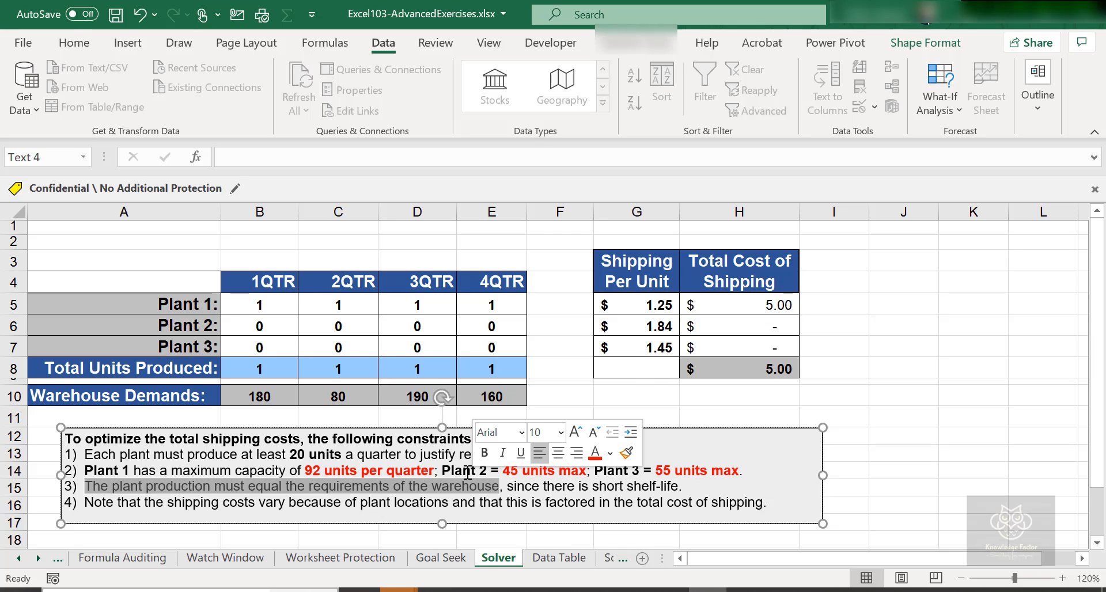
pyautogui.click(389, 486)
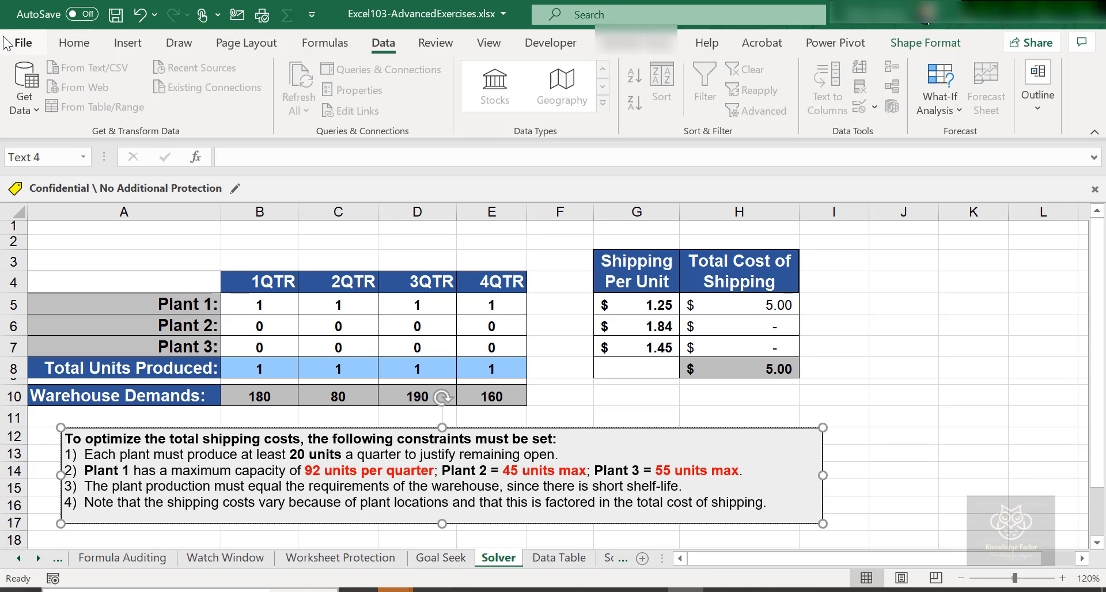
# Step: Enable the Solver Add-in through the Excel add-ins options
pyautogui.click(21, 43)
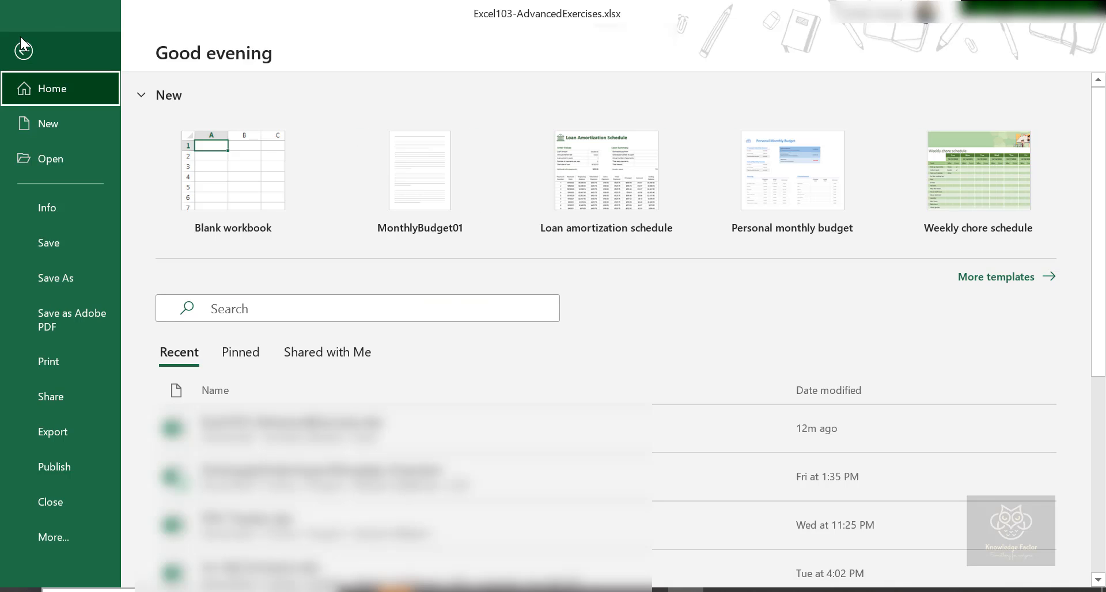
pyautogui.click(56, 535)
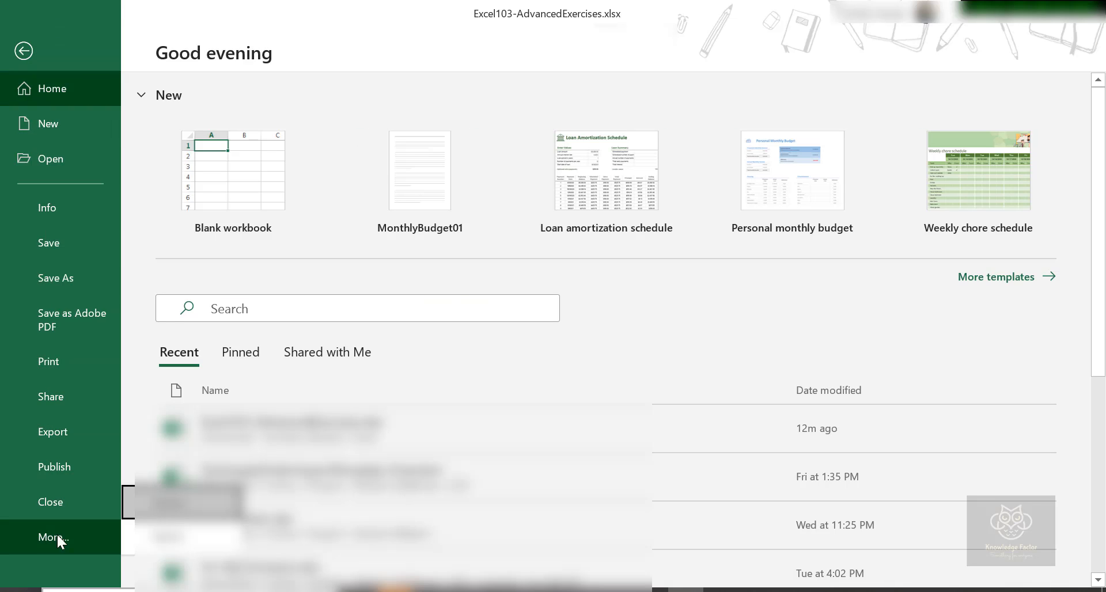
pyautogui.click(173, 536)
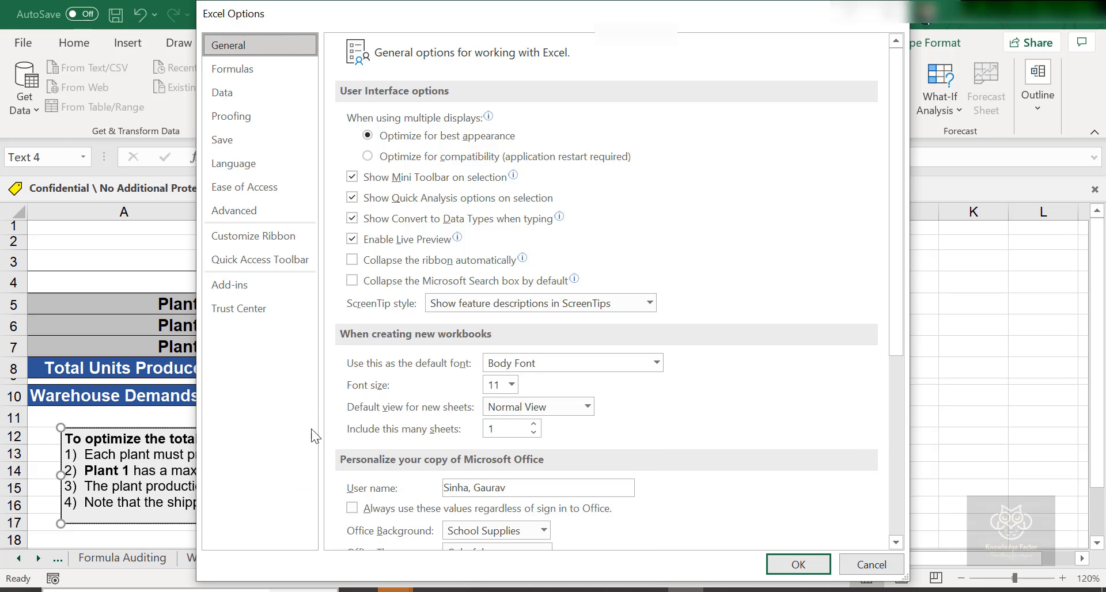
pyautogui.click(257, 281)
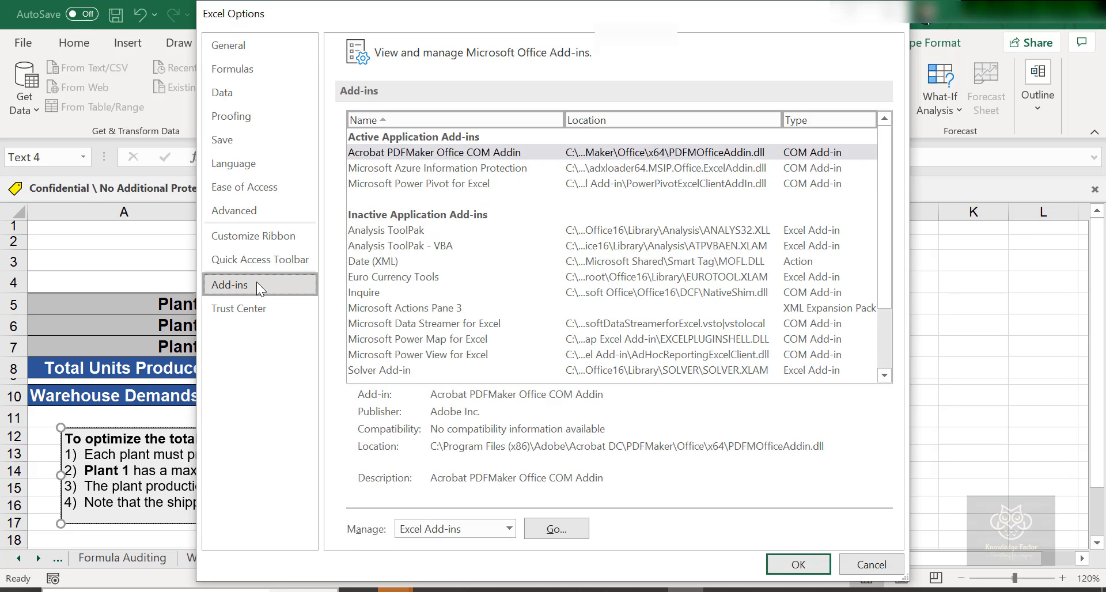
pyautogui.click(392, 371)
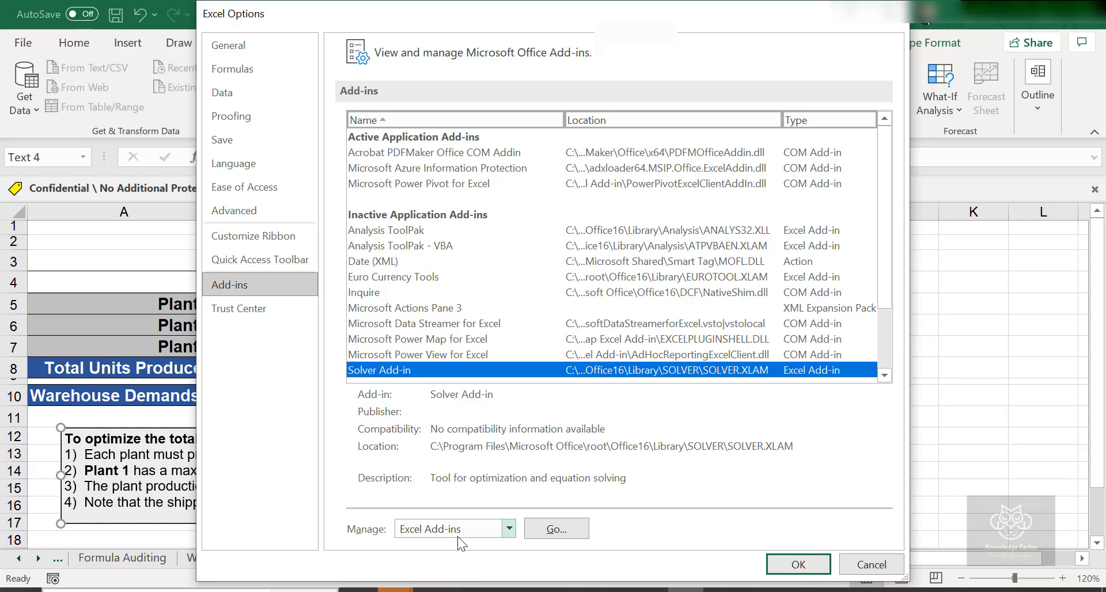
pyautogui.click(542, 529)
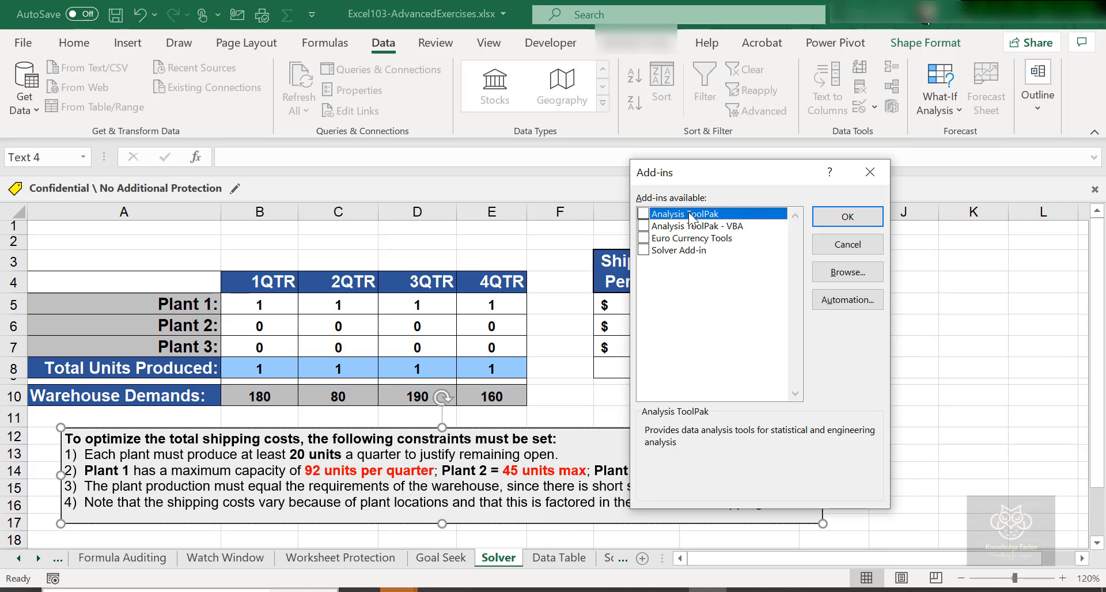
pyautogui.click(643, 250)
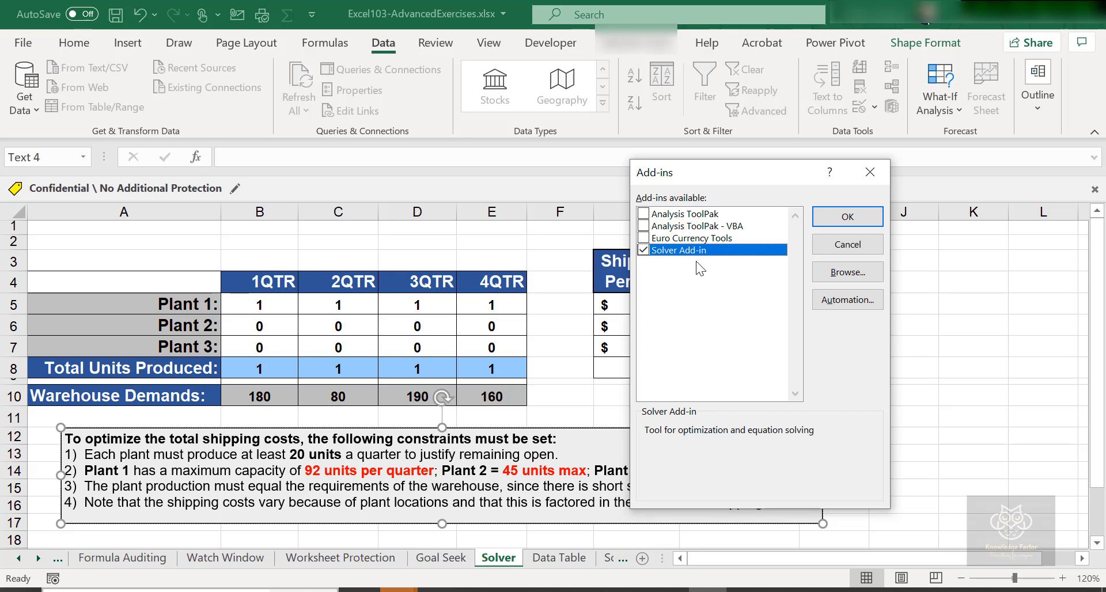
pyautogui.click(823, 216)
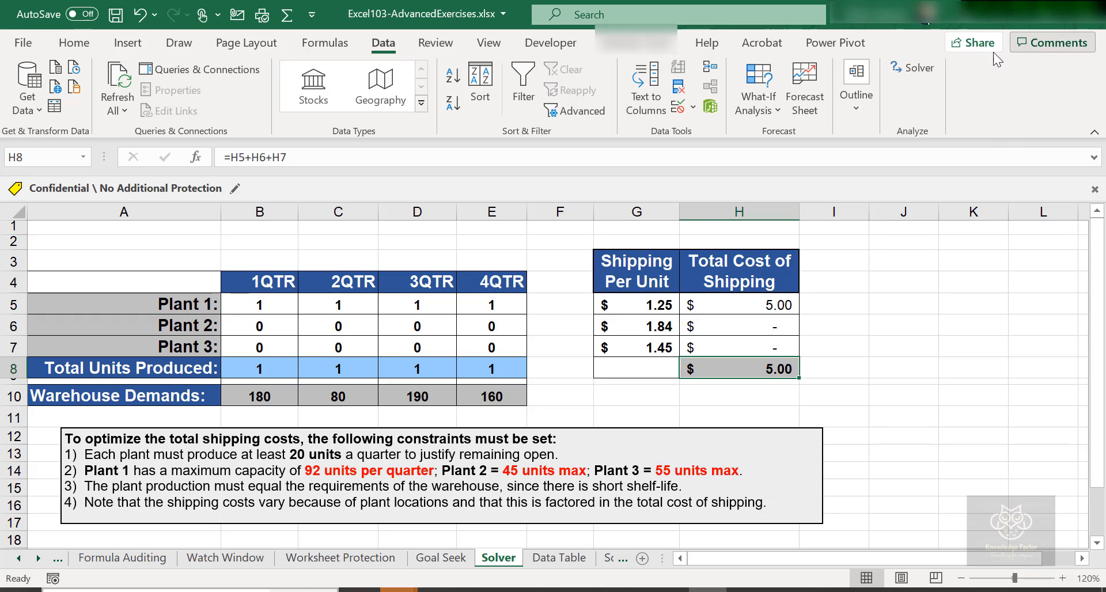
# Step: Open Solver to minimize total shipping cost in H8, using the plant production cells B5:E7 as the changing variables
pyautogui.click(913, 67)
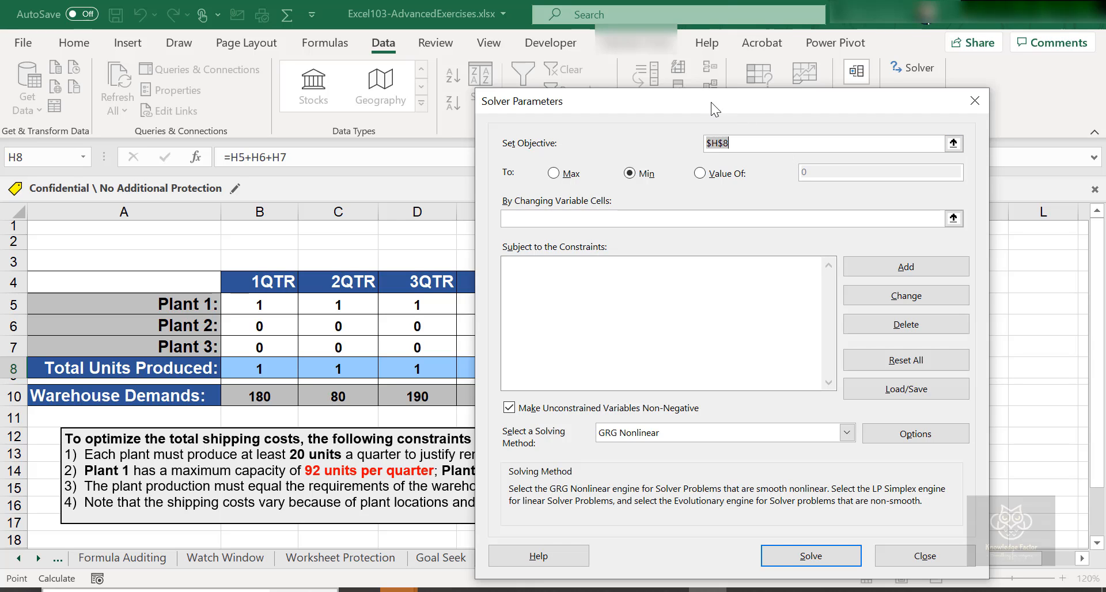
pyautogui.moveTo(711, 102); pyautogui.dragTo(828, 119)
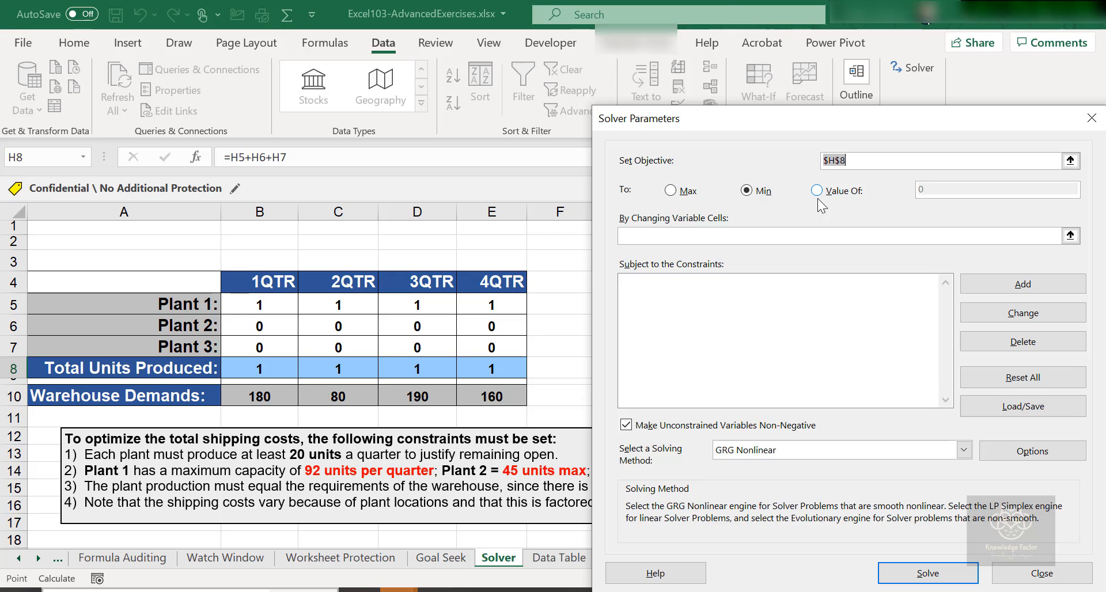
pyautogui.moveTo(259, 305); pyautogui.dragTo(500, 348)
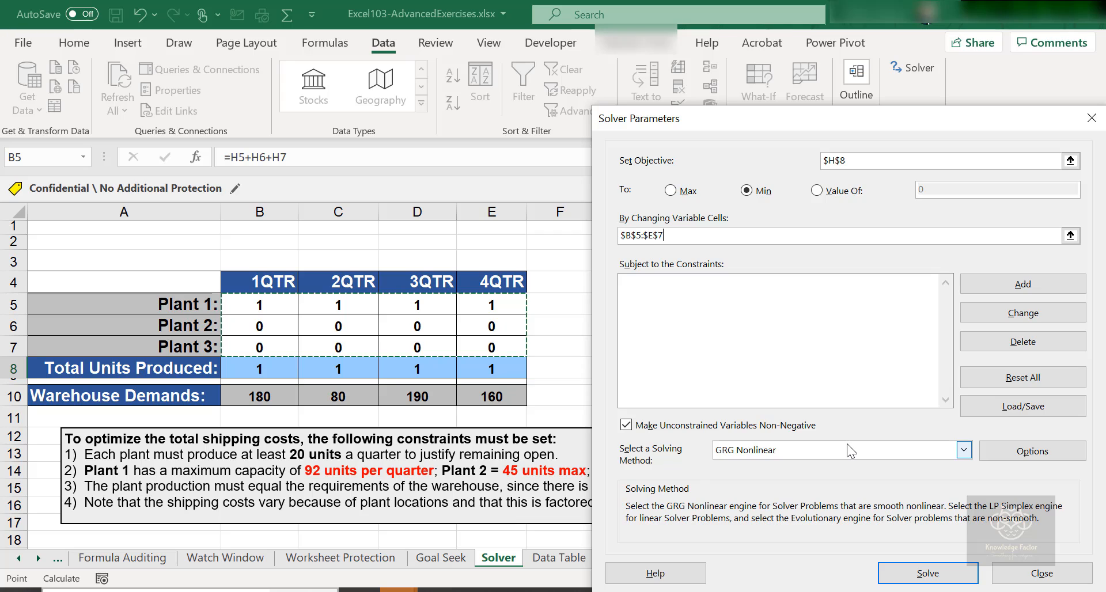
# Step: Add a Solver constraint requiring all plant production cells B5:E7 to be >= 20
pyautogui.click(1031, 283)
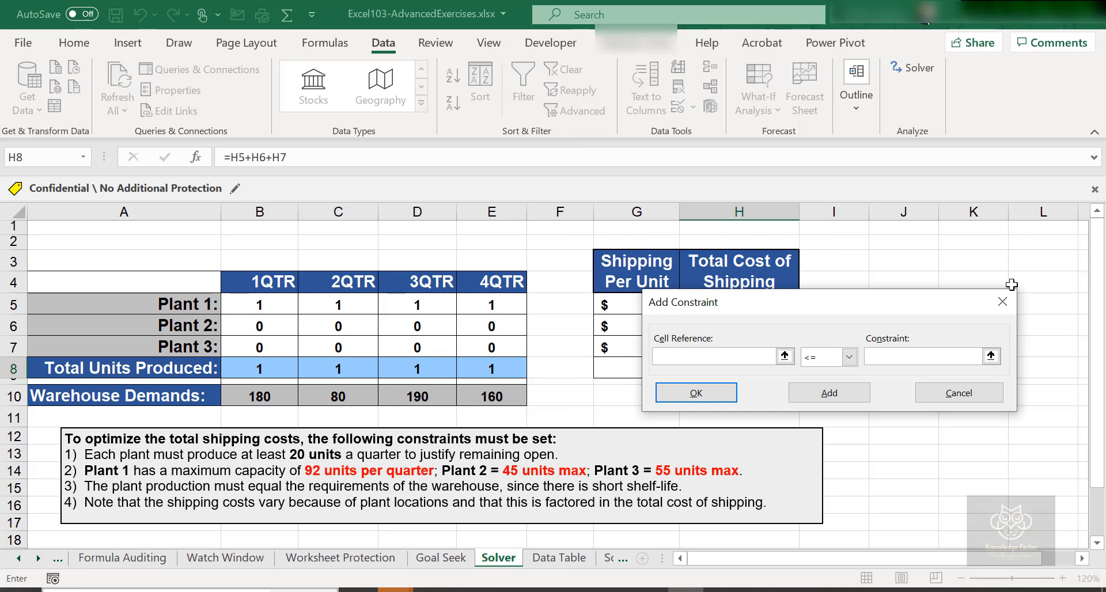
pyautogui.moveTo(249, 300); pyautogui.dragTo(487, 348)
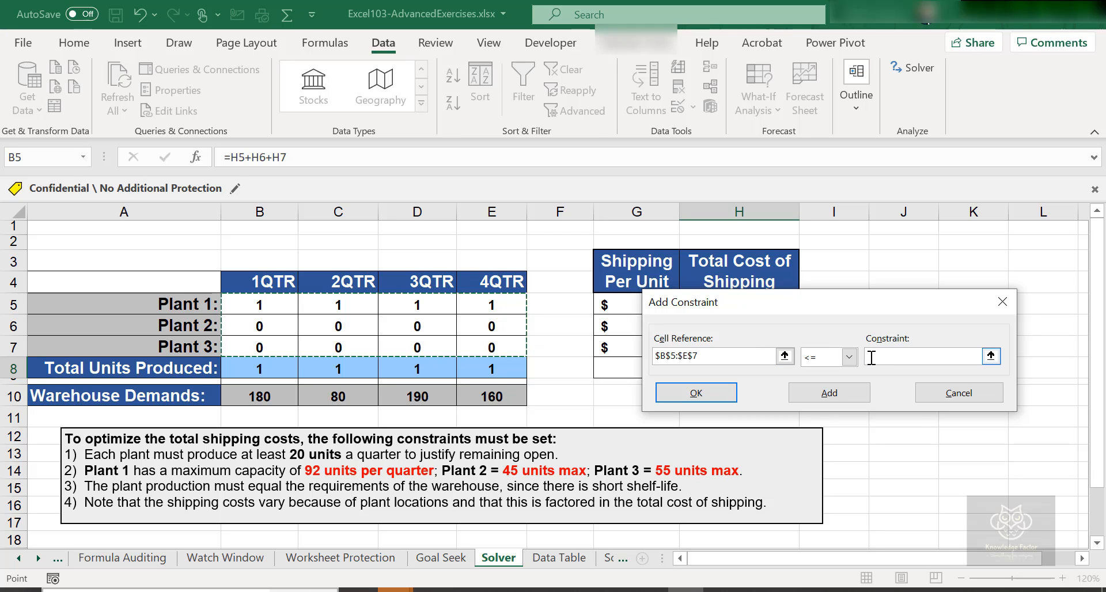
pyautogui.click(849, 356)
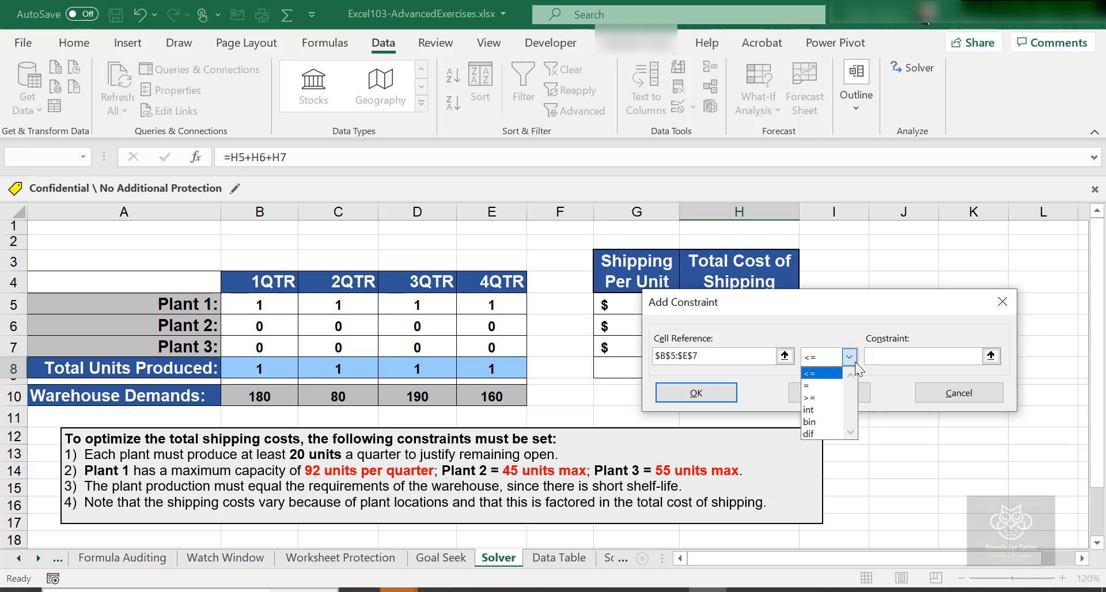
pyautogui.click(824, 397)
pyautogui.click(897, 358)
pyautogui.write('20')
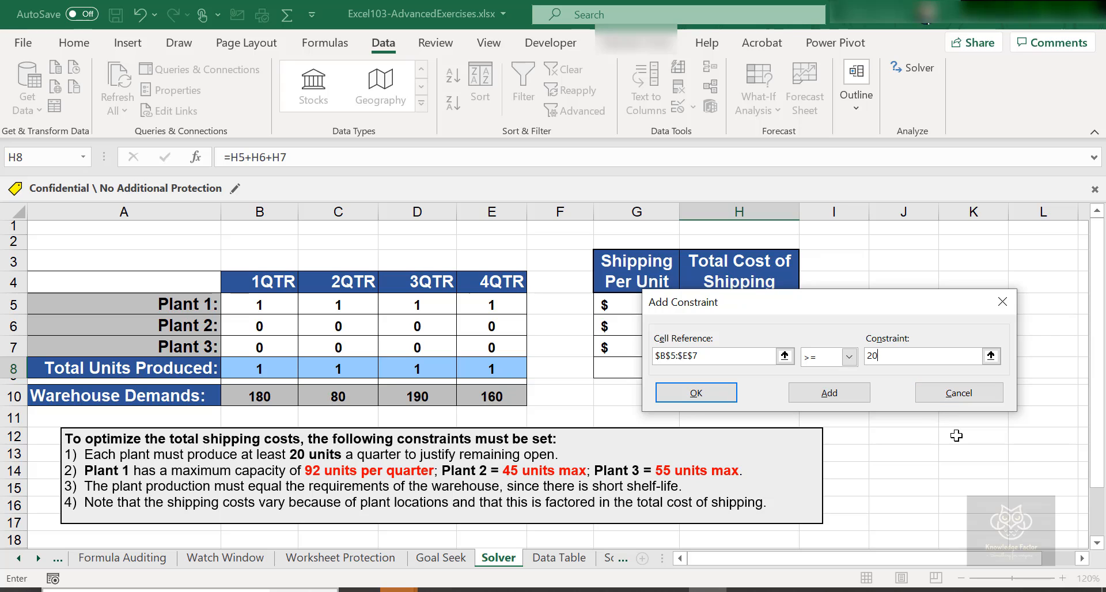
pyautogui.click(839, 390)
# Step: Add a constraint limiting Plant 1's quarterly production in B5:E5 to <= 92
pyautogui.moveTo(252, 307); pyautogui.dragTo(471, 306)
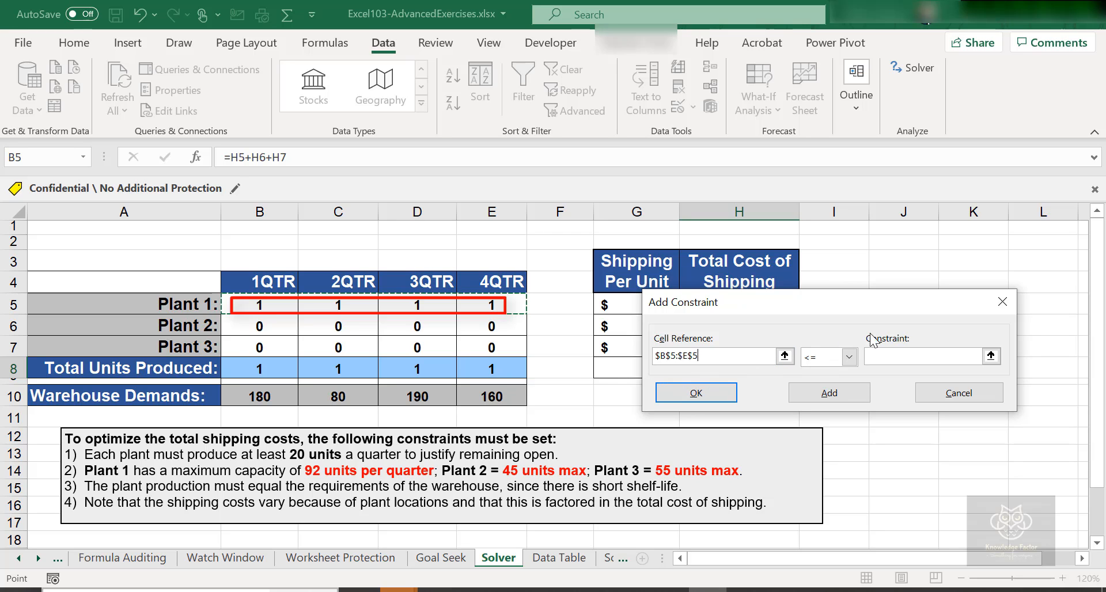
pyautogui.click(865, 356)
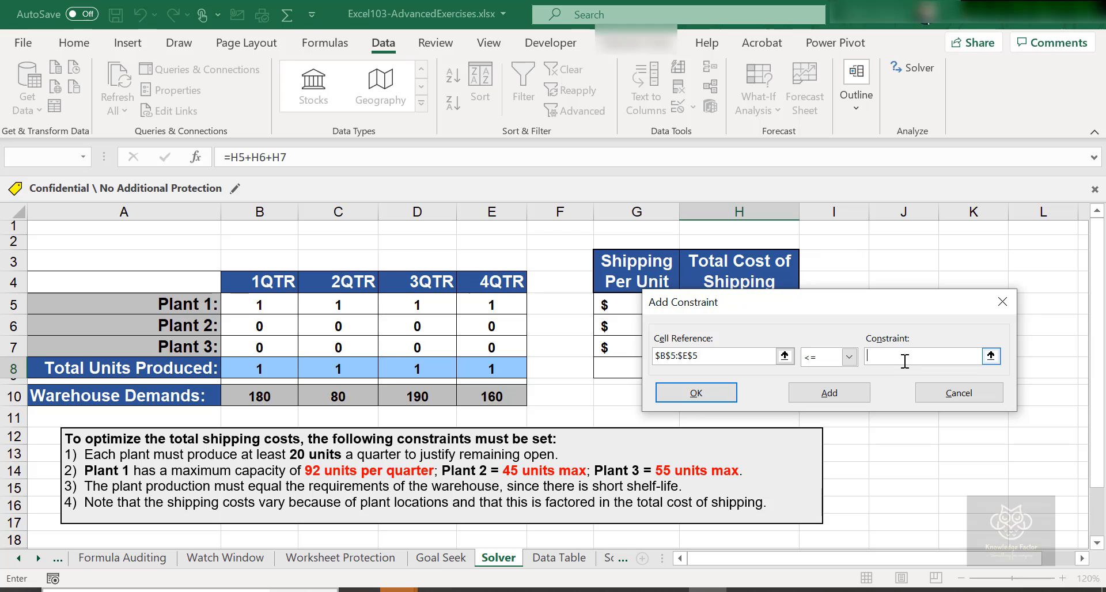
pyautogui.write('92')
pyautogui.click(850, 390)
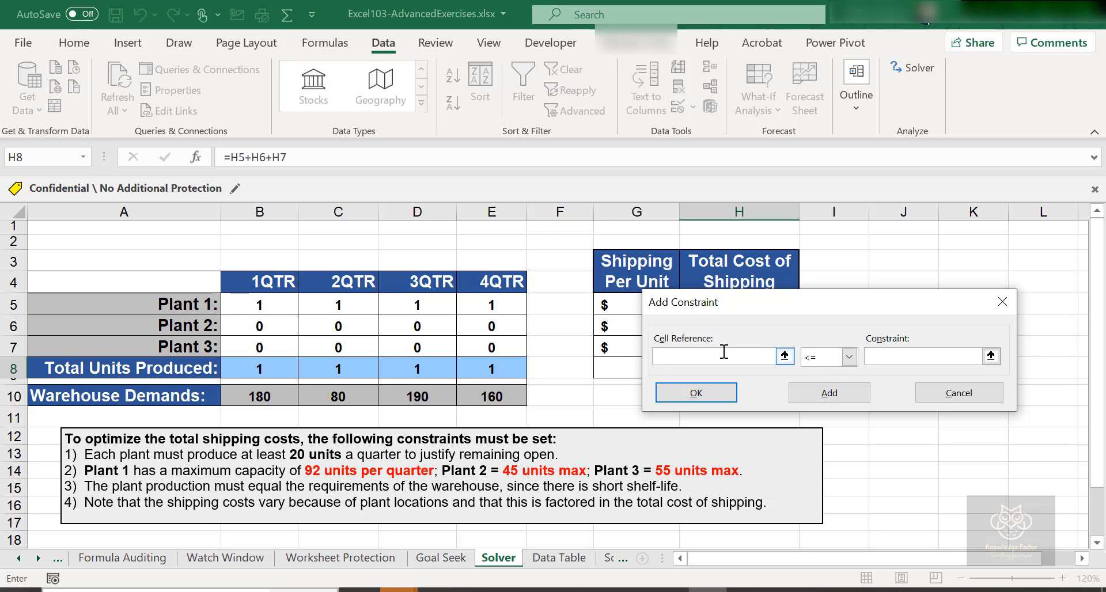
# Step: Add a constraint limiting Plant 2's quarterly production in B6:E6 to <= 45
pyautogui.click(246, 327)
pyautogui.moveTo(246, 328); pyautogui.dragTo(492, 326)
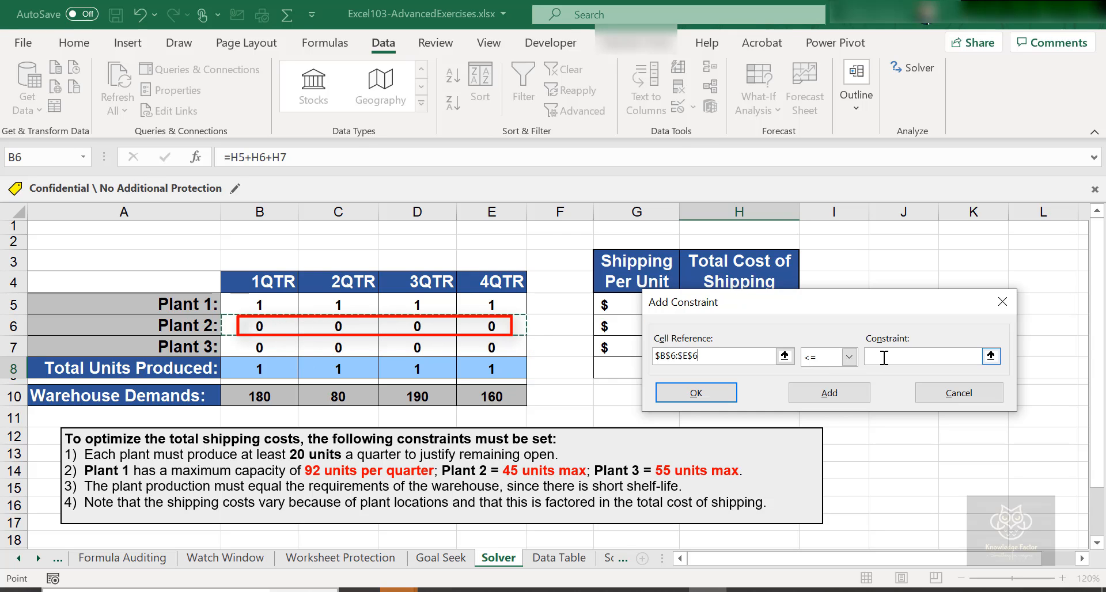
pyautogui.click(925, 355)
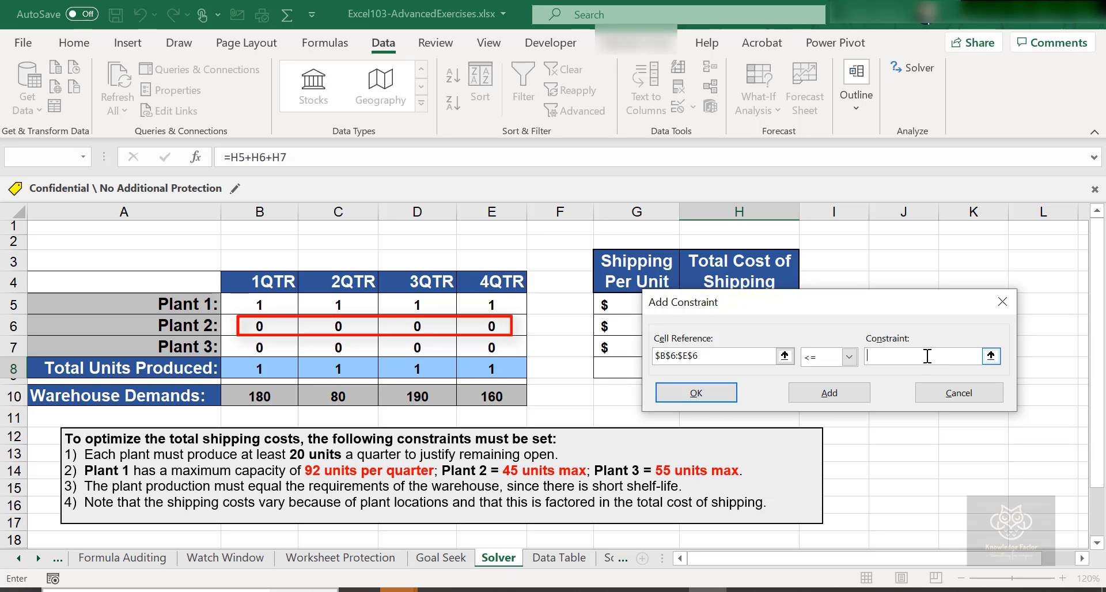
pyautogui.write('45')
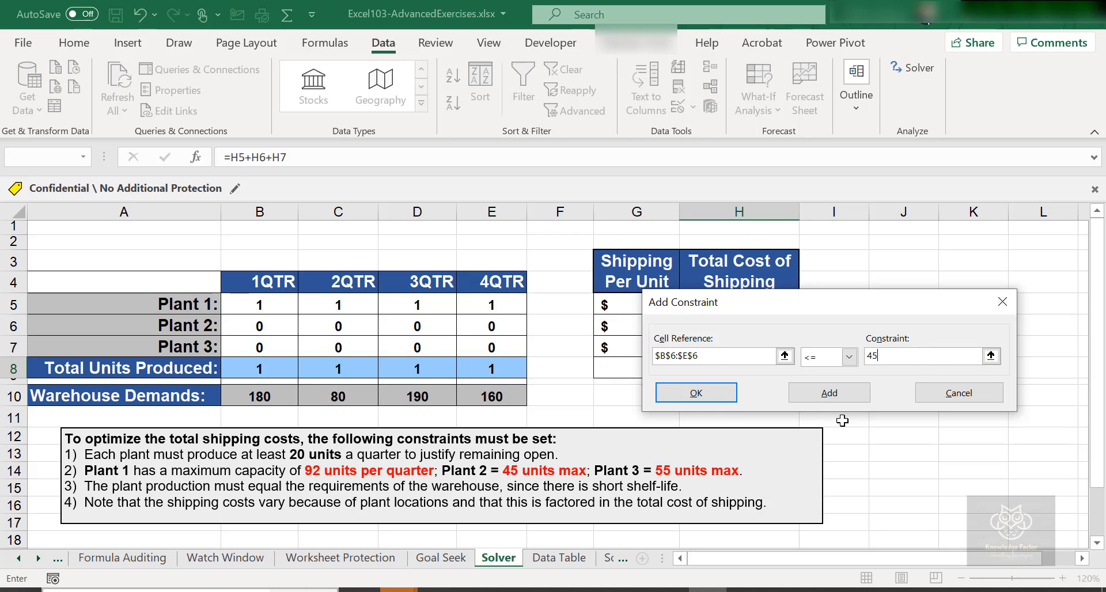
pyautogui.click(830, 393)
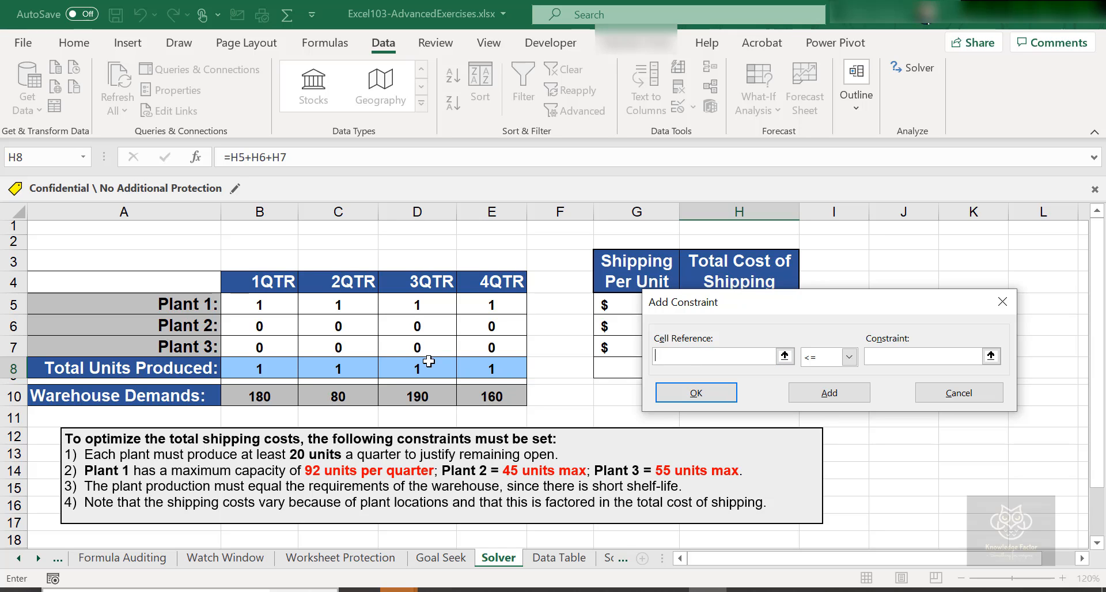
# Step: Add a constraint limiting Plant 3's quarterly production in B7:E7 to <= 55
pyautogui.moveTo(261, 348); pyautogui.dragTo(492, 347)
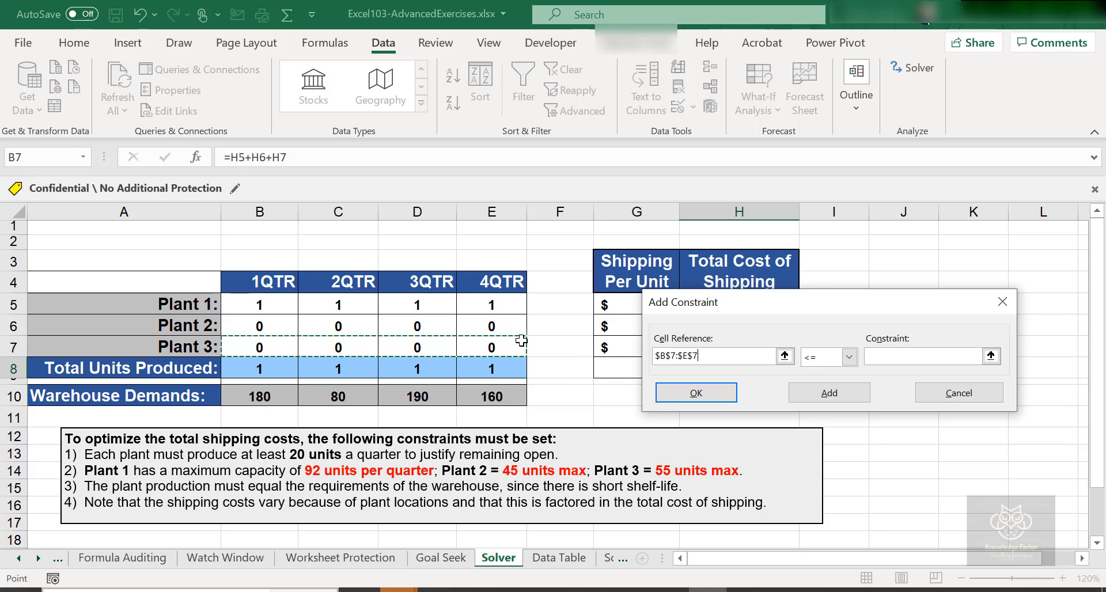
pyautogui.click(915, 361)
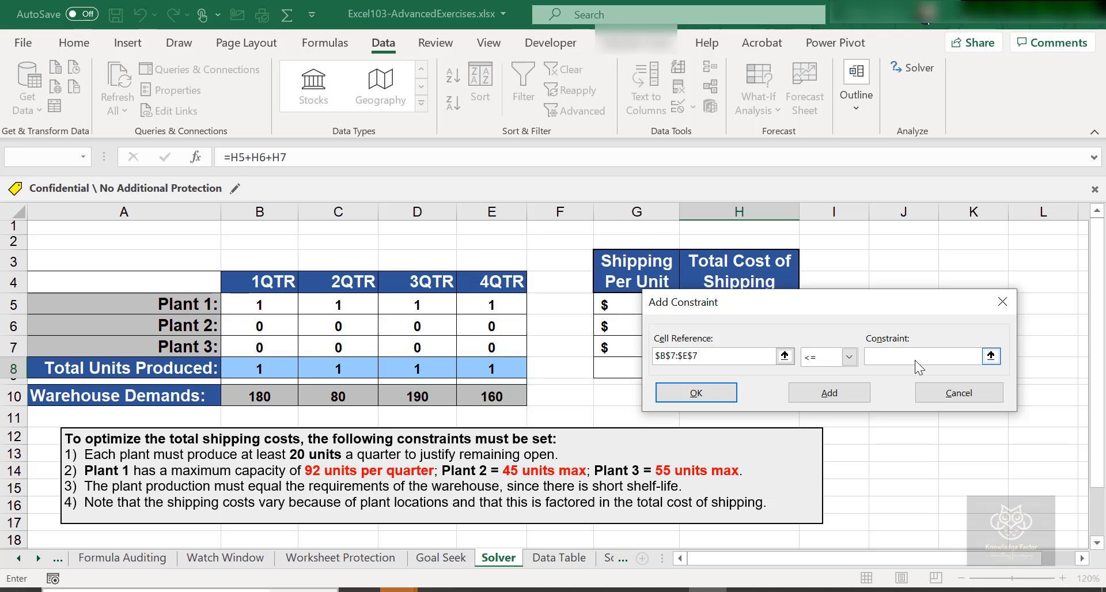
pyautogui.write('55')
pyautogui.click(835, 392)
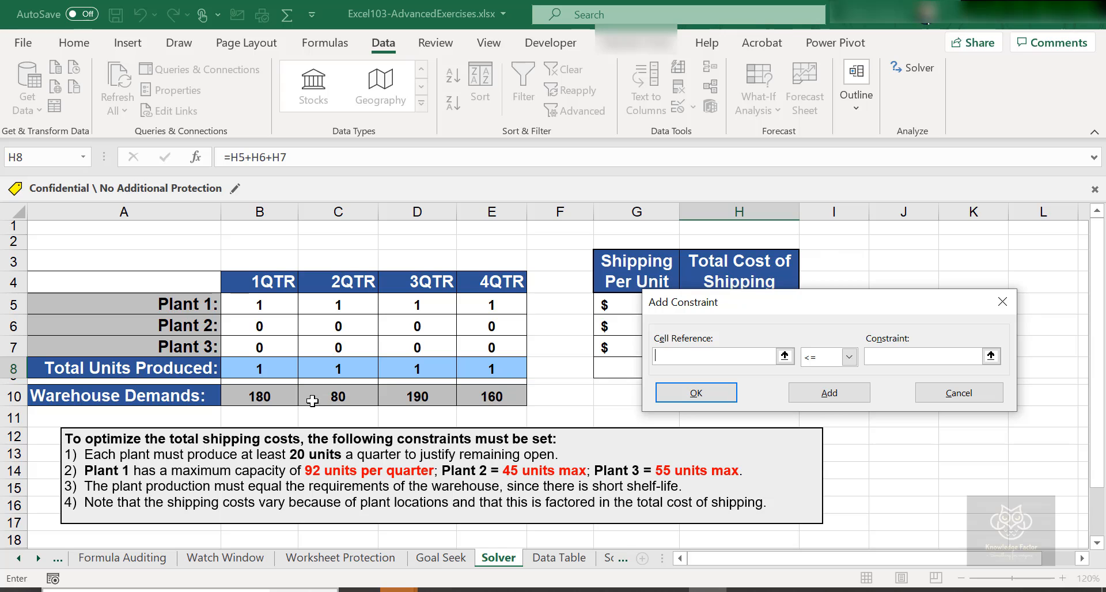
# Step: Add a final constraint requiring total units produced in B8:E8 to = warehouse demands in B10:E10, and return to the Solver parameters
pyautogui.click(250, 370)
pyautogui.moveTo(250, 369); pyautogui.dragTo(484, 370)
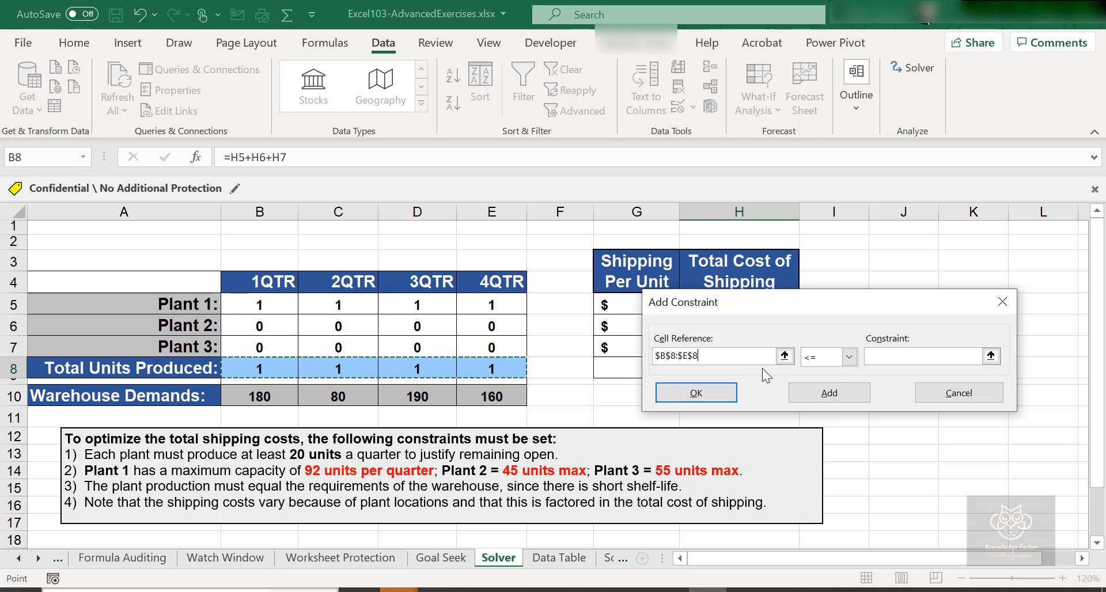
pyautogui.click(851, 356)
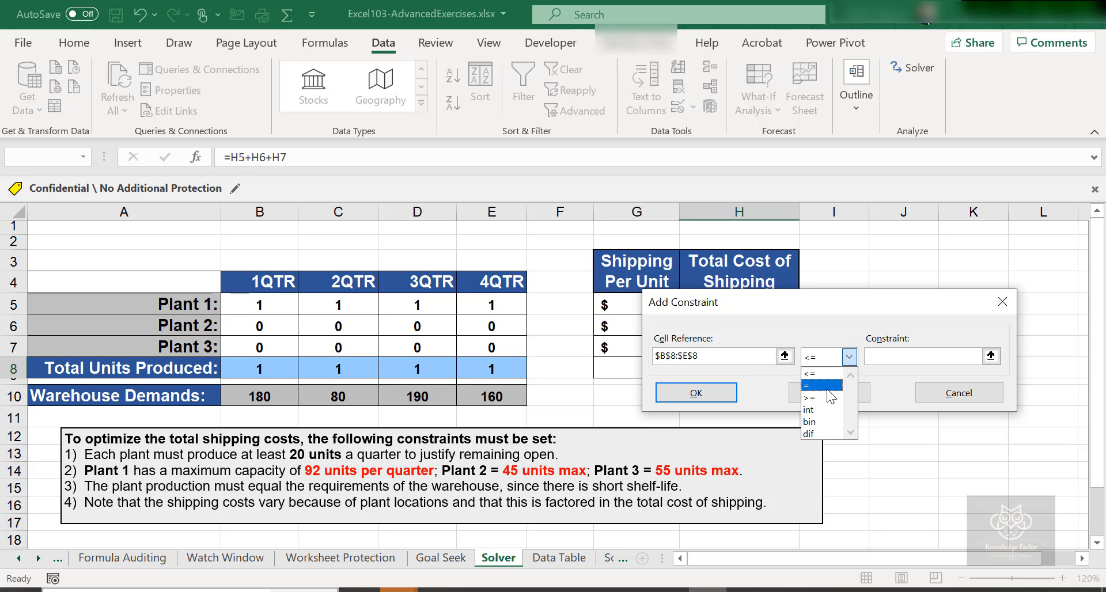
pyautogui.click(827, 389)
pyautogui.moveTo(265, 398); pyautogui.dragTo(499, 395)
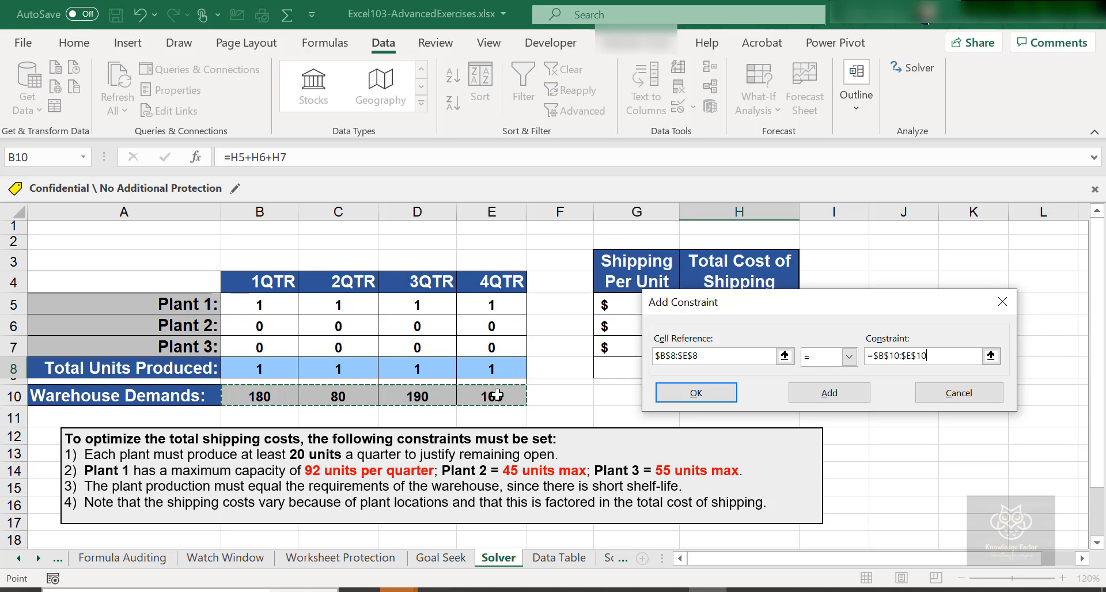
pyautogui.click(791, 397)
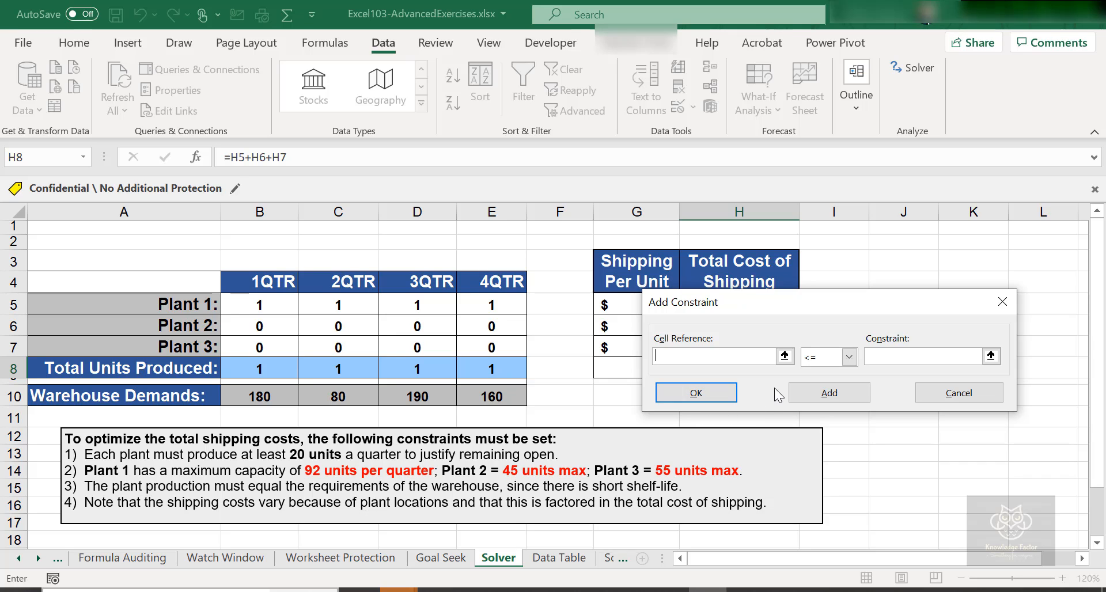
pyautogui.click(700, 394)
pyautogui.click(662, 365)
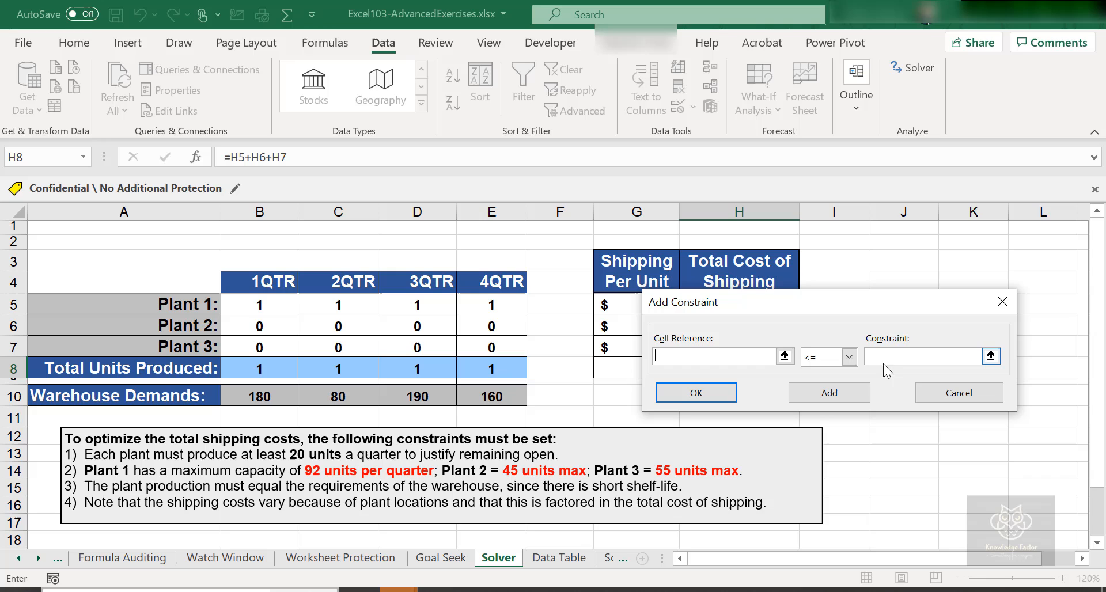
pyautogui.click(928, 396)
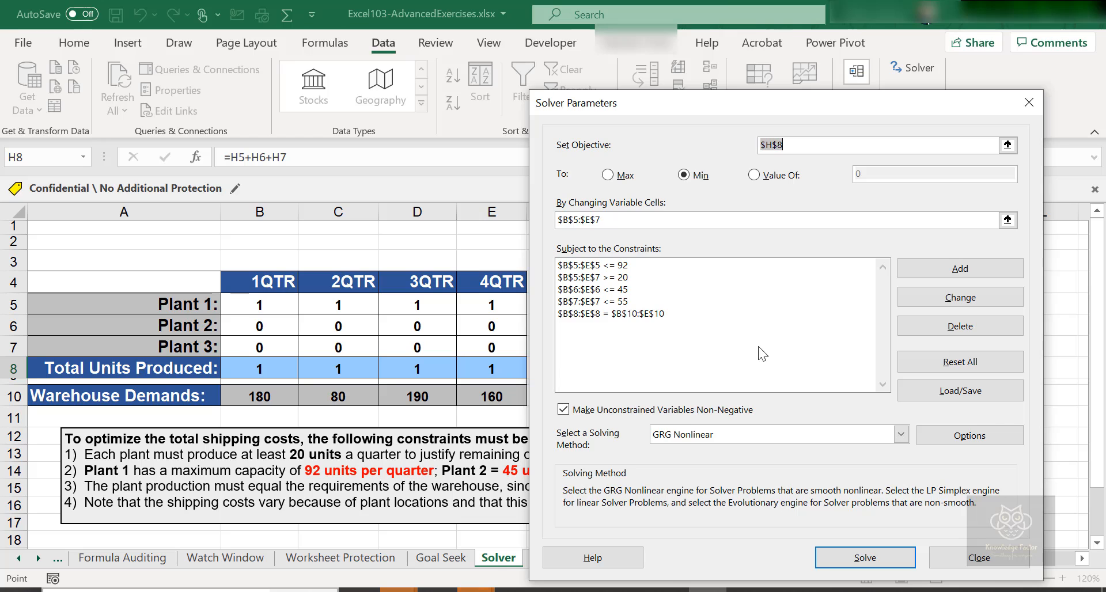
# Step: Run Solver with the GRG Nonlinear method and keep the Solver solution in the worksheet
pyautogui.click(866, 559)
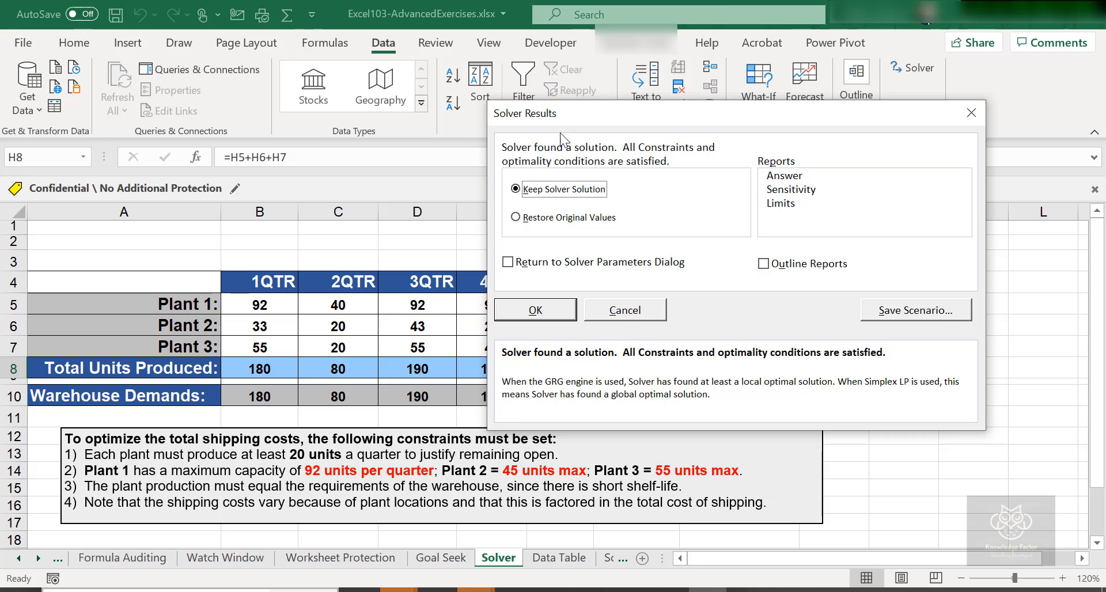
pyautogui.moveTo(562, 108); pyautogui.dragTo(805, 451)
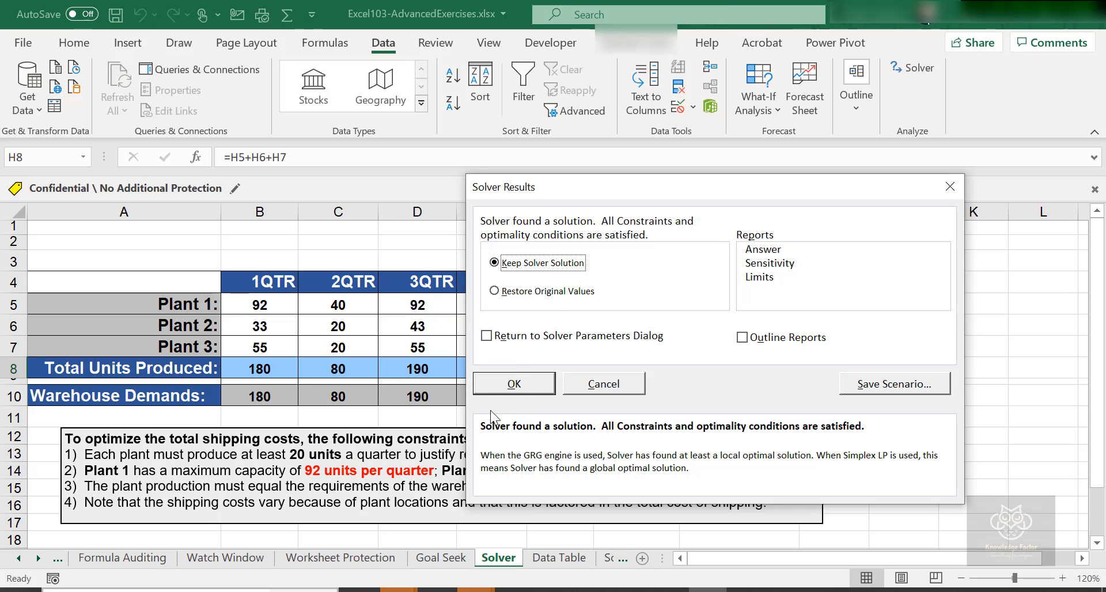
pyautogui.click(498, 385)
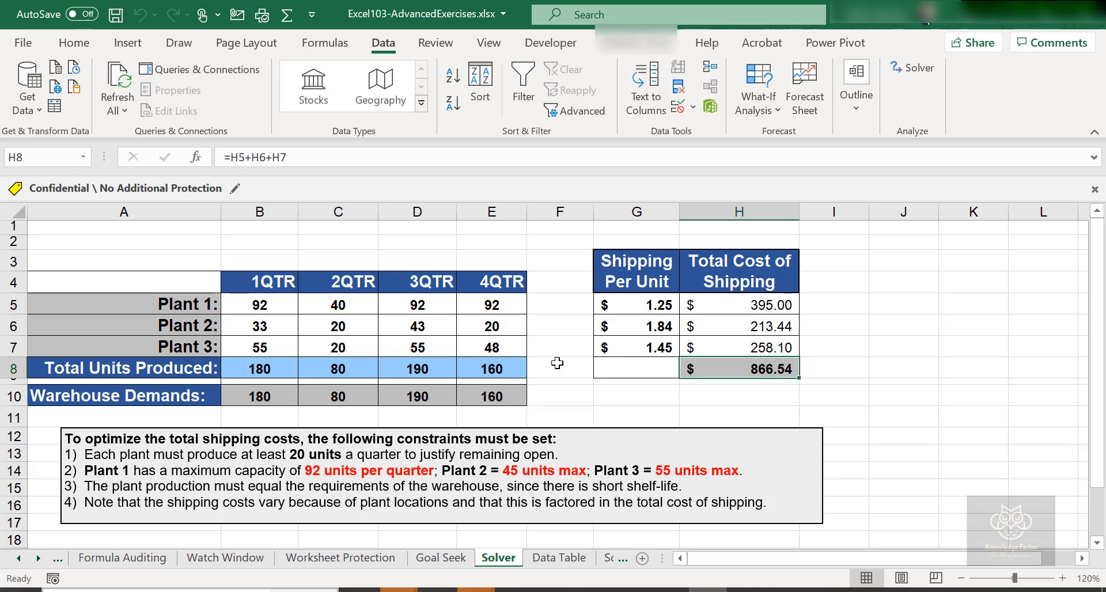
pyautogui.click(458, 320)
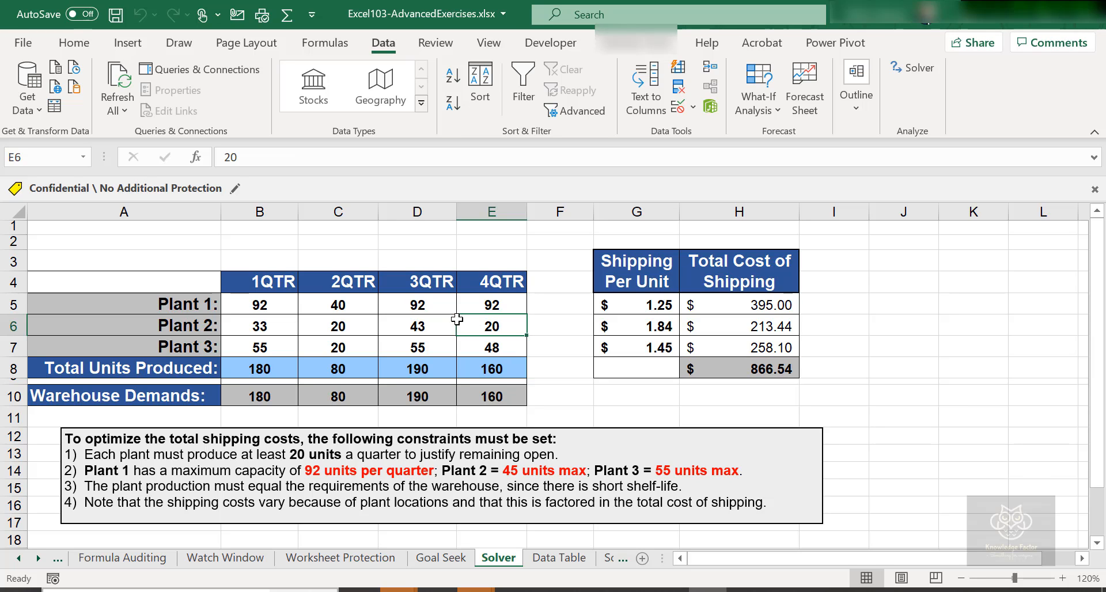